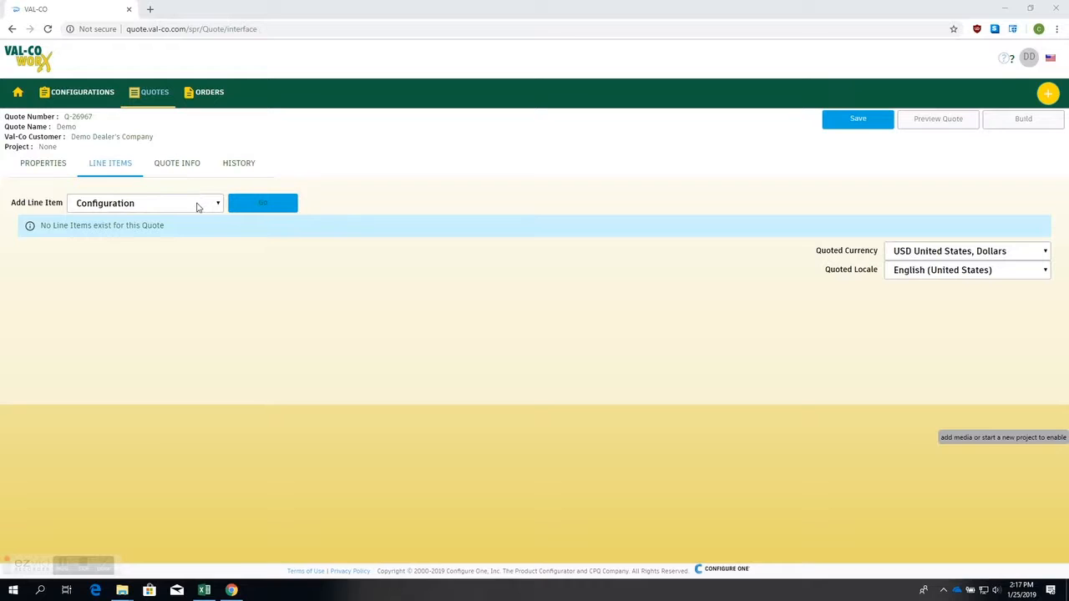
Step: Add a line item to the quote as a new EZ Quote configuration and continue to its naming page
{"action": "left_click", "coordinate": [277, 205]}
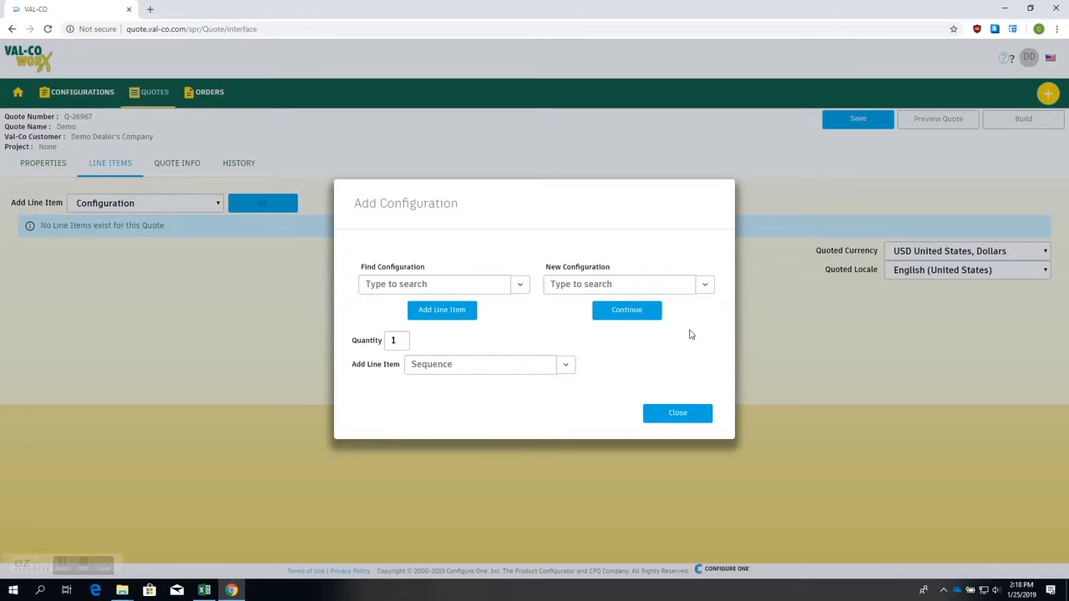
{"action": "left_click", "coordinate": [664, 287]}
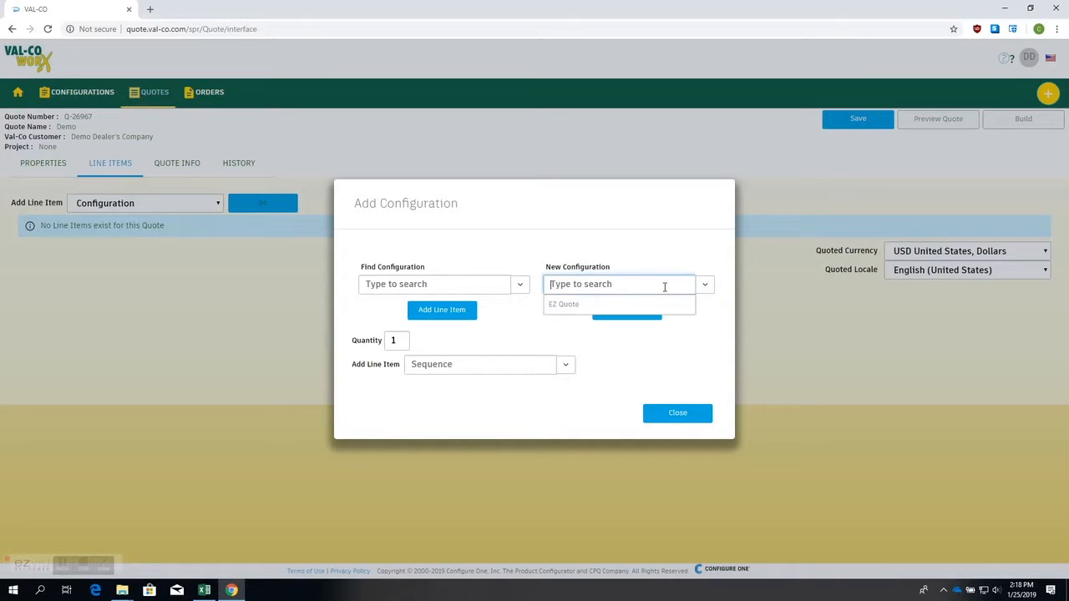
{"action": "left_click", "coordinate": [622, 308]}
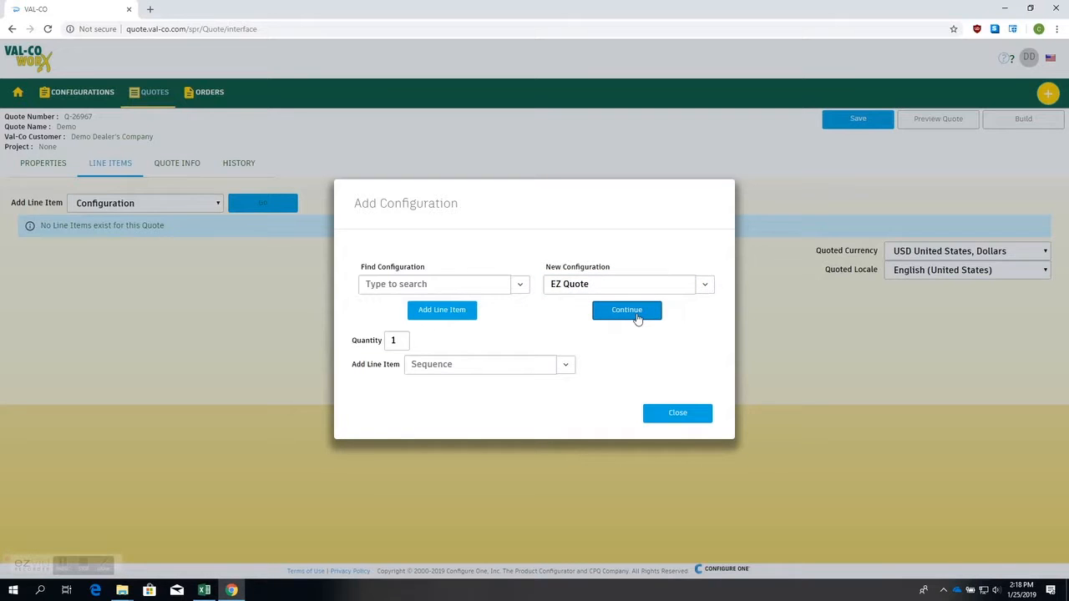
{"action": "left_click", "coordinate": [636, 314]}
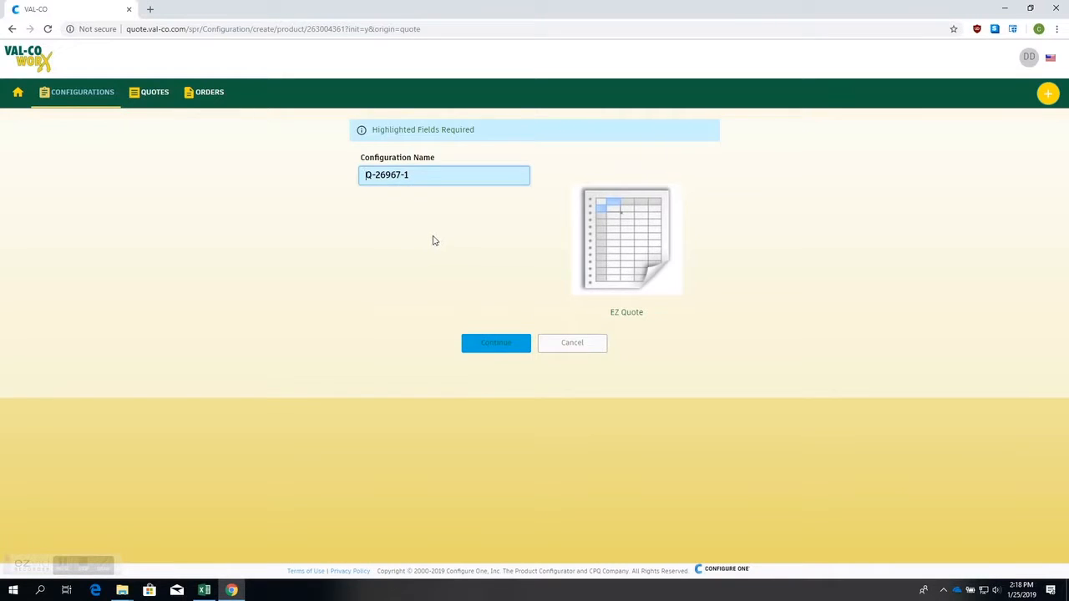
Step: Remove the "-1" suffix from the configuration name and continue to the setup form
{"action": "triple_click", "coordinate": [435, 173]}
{"action": "left_click", "coordinate": [435, 173]}
{"action": "key", "text": "BackSpace"}
{"action": "left_click", "coordinate": [509, 352]}
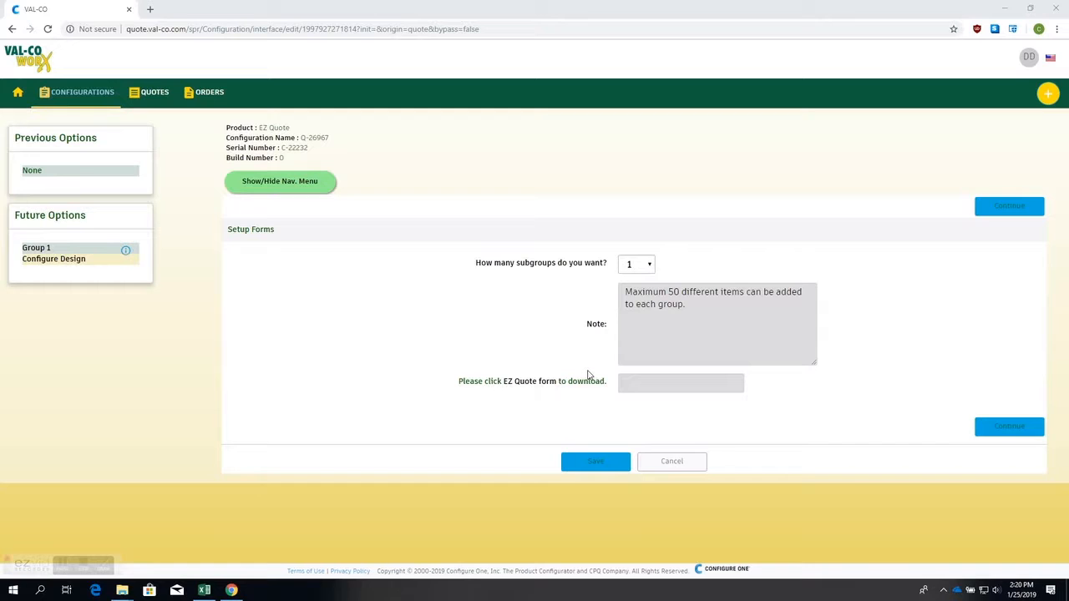
Step: Set the number of subgroups to 2, and open the Val-Co EZ Enter Quote workbook from the downloaded EZ Quote form
{"action": "left_click", "coordinate": [648, 265]}
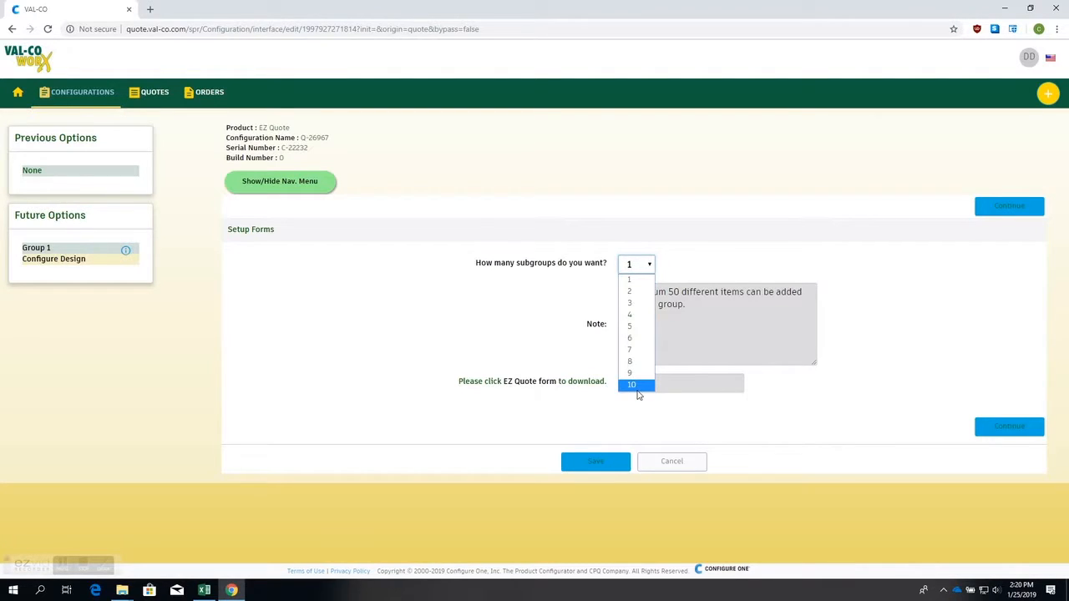
{"action": "left_click", "coordinate": [764, 209]}
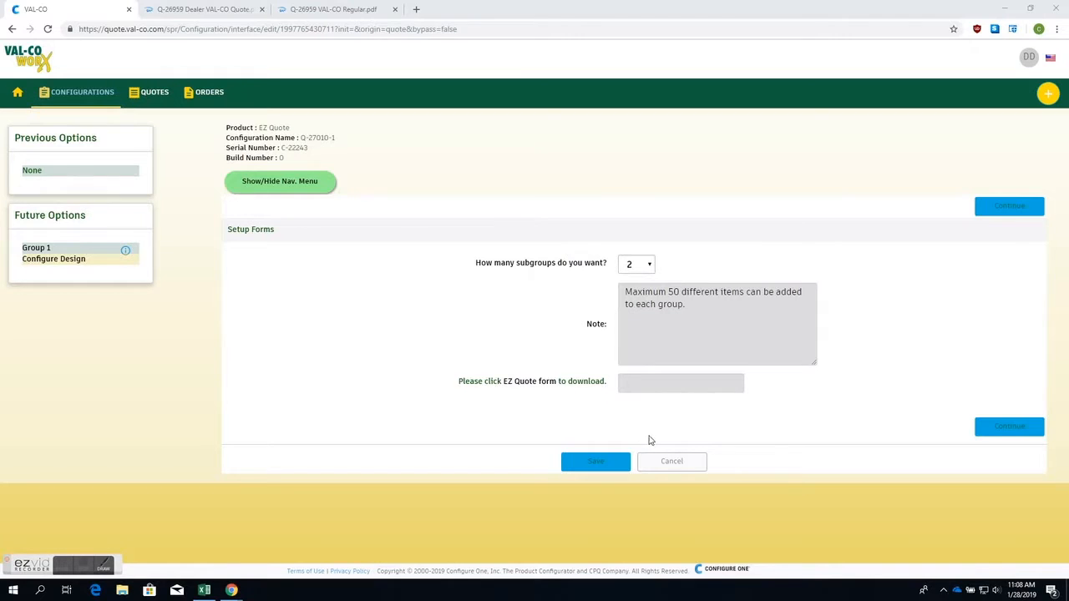
{"action": "left_click", "coordinate": [516, 383]}
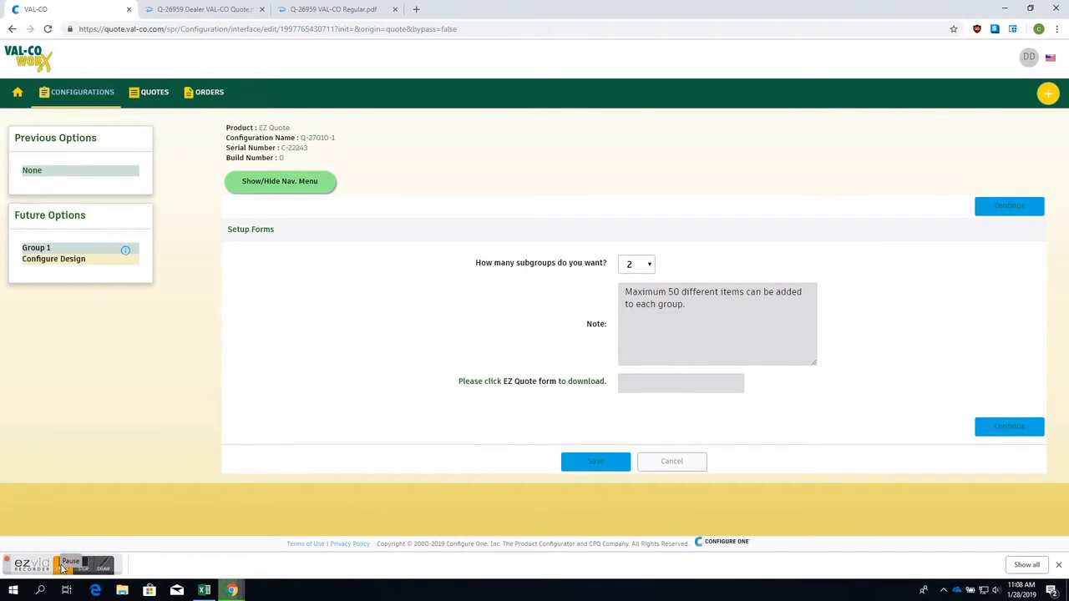
{"action": "left_click", "coordinate": [60, 568]}
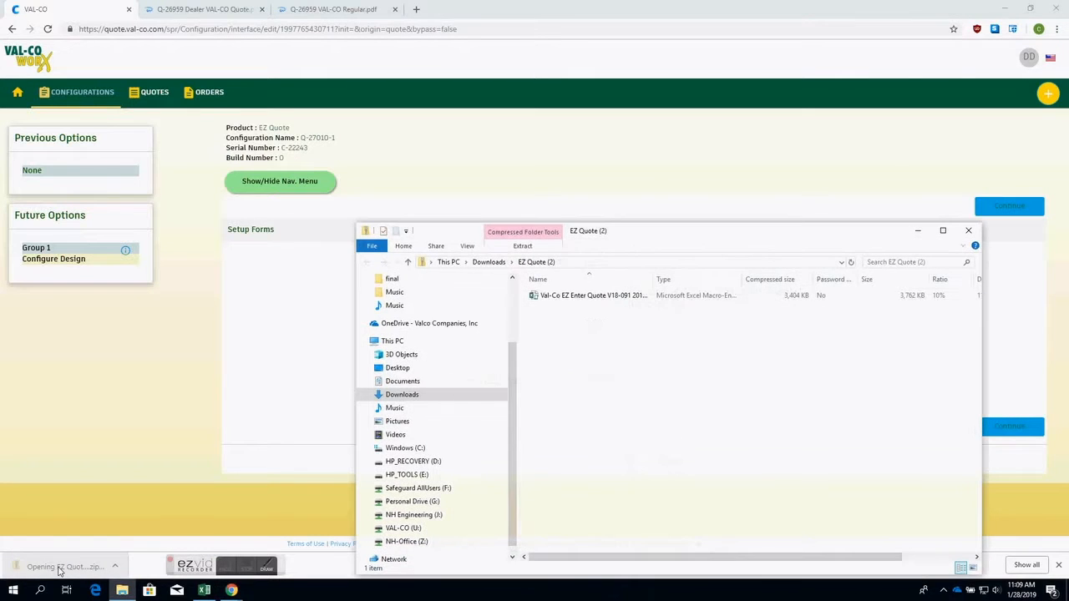
{"action": "left_click", "coordinate": [596, 303]}
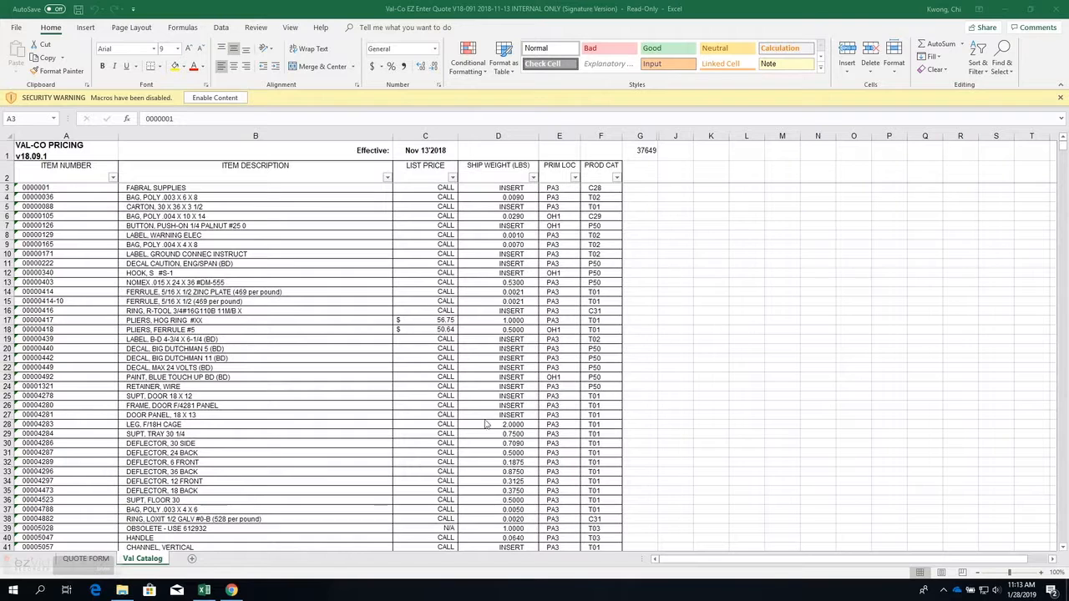
Step: Switch back to the configuration in Chrome, continue to the Group 1 form and name the group Watering Parts
{"action": "left_click", "coordinate": [231, 591]}
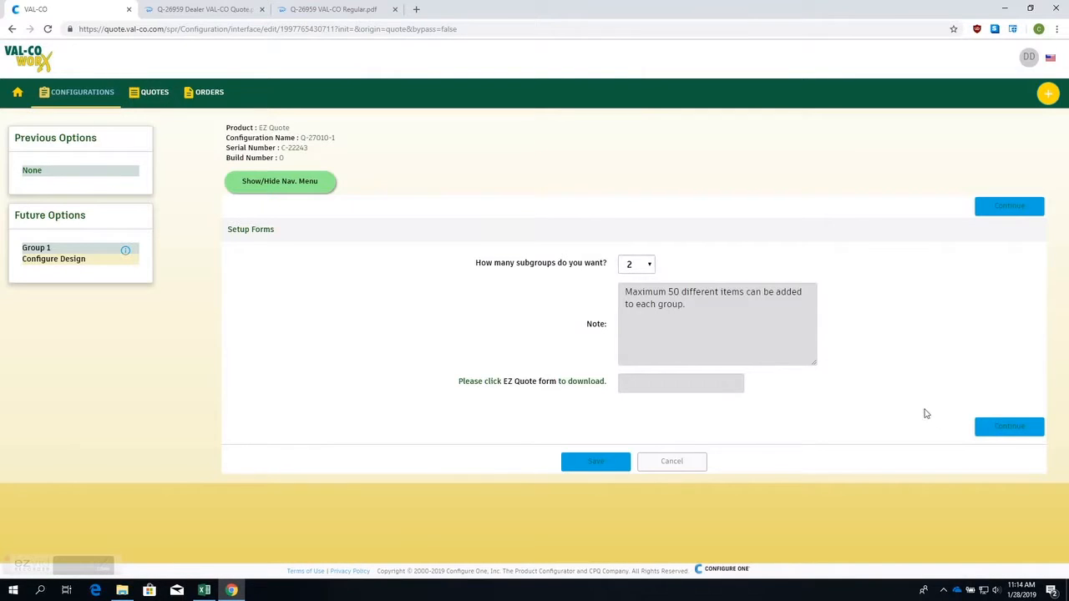
{"action": "left_click", "coordinate": [1009, 428]}
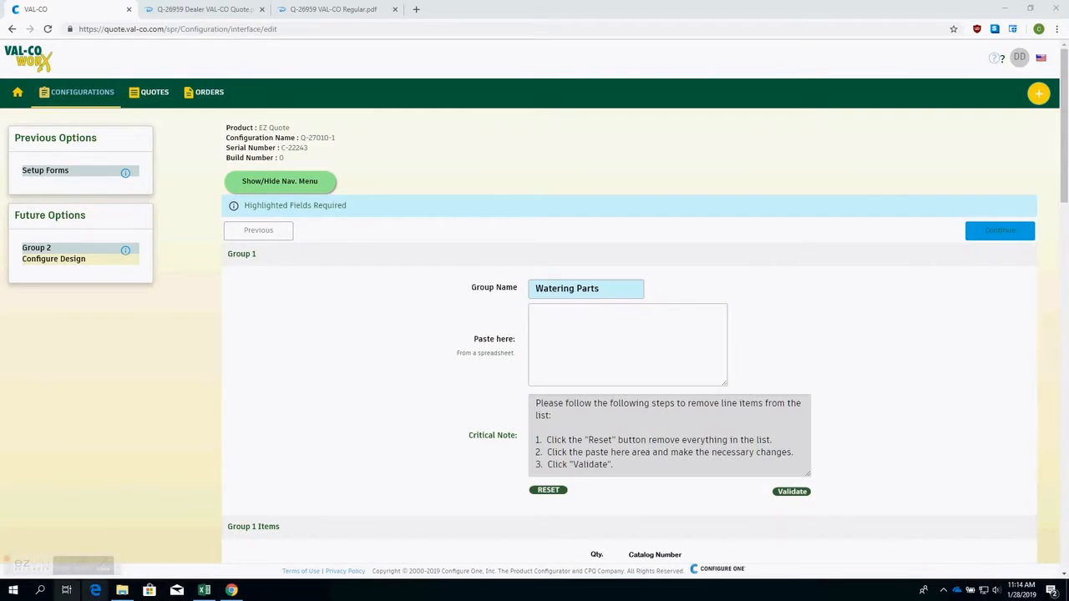
Step: In Excel's QUOTE FORM sheet, list 400 VR150, 2000 VQ150MPFA and 15 VR15, and copy these quantities and catalog numbers from A32:B34
{"action": "left_click", "coordinate": [204, 591]}
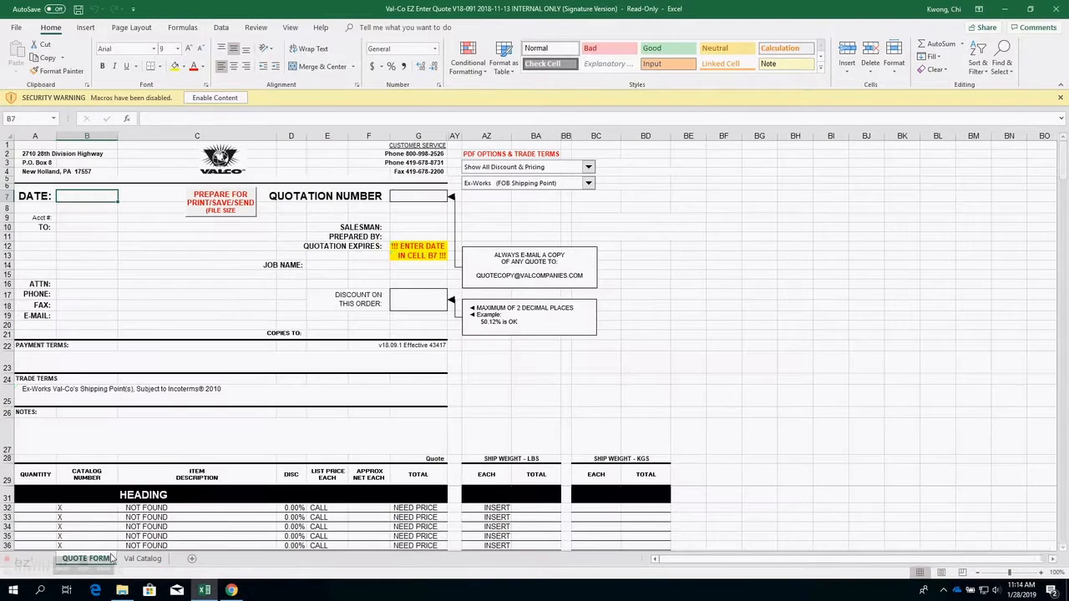
{"action": "left_click", "coordinate": [87, 559]}
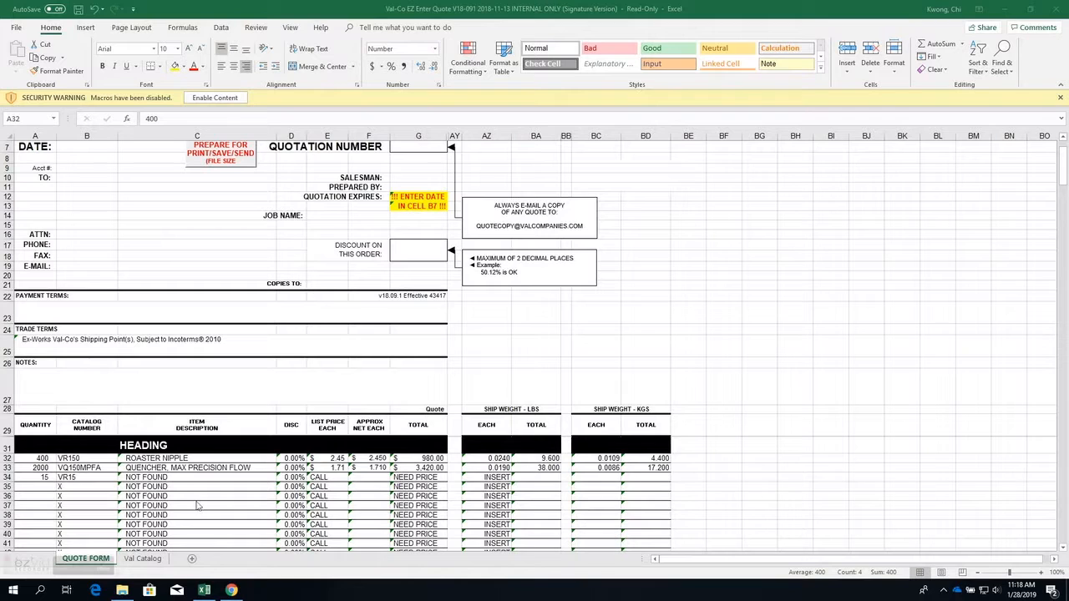
{"action": "left_click", "coordinate": [30, 458]}
{"action": "left_click_drag", "start_coordinate": [31, 457], "coordinate": [92, 477]}
{"action": "right_click", "coordinate": [93, 477]}
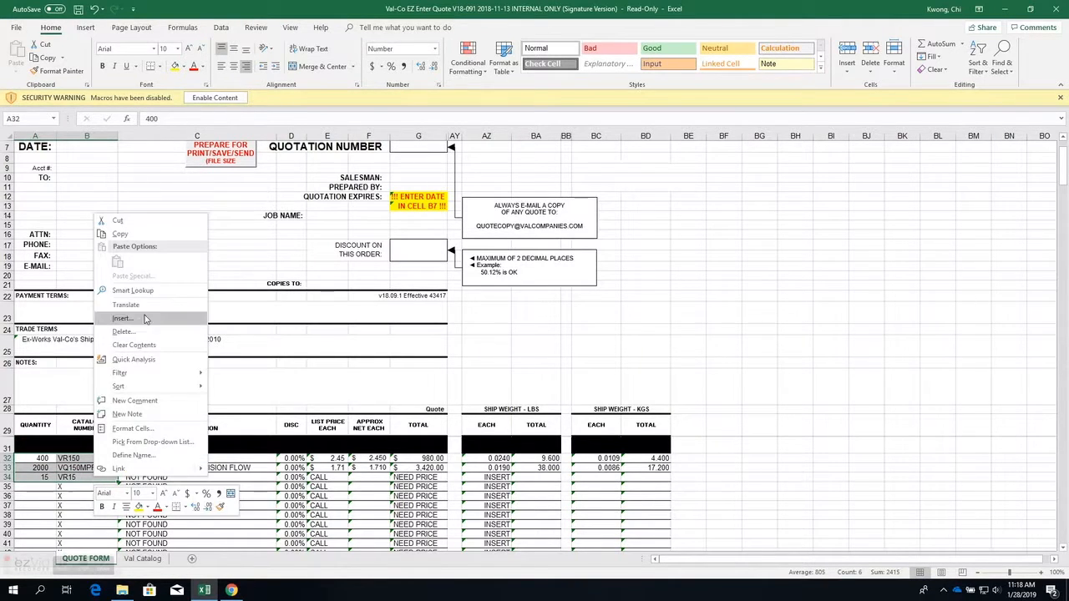
{"action": "left_click", "coordinate": [141, 234]}
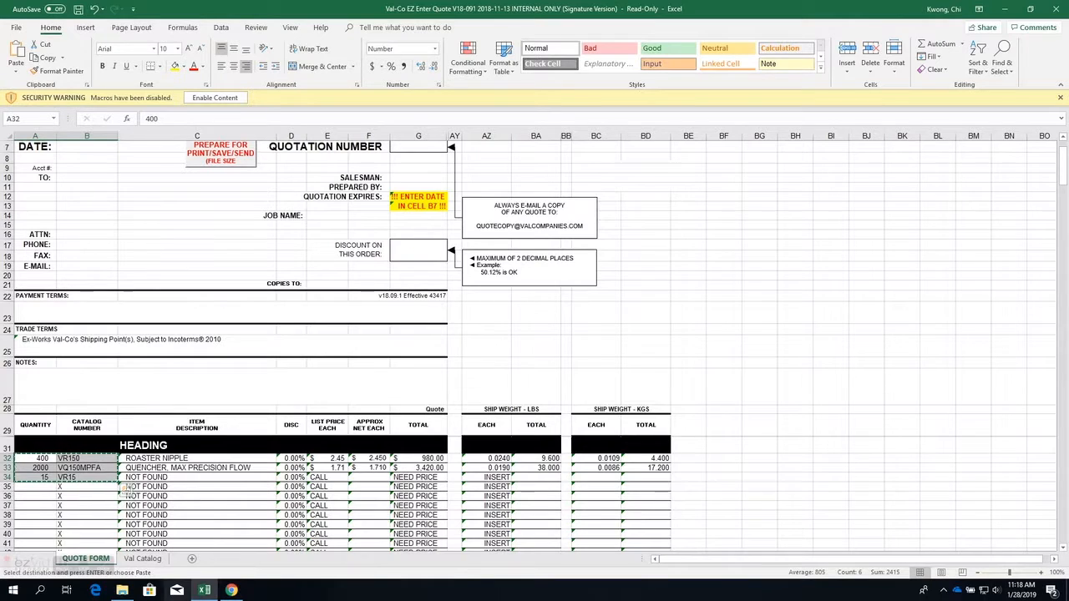
Step: Switch to Chrome, paste the three copied rows into Group 1's spreadsheet paste area and validate them
{"action": "mouse_move", "coordinate": [231, 591]}
{"action": "left_click", "coordinate": [240, 555]}
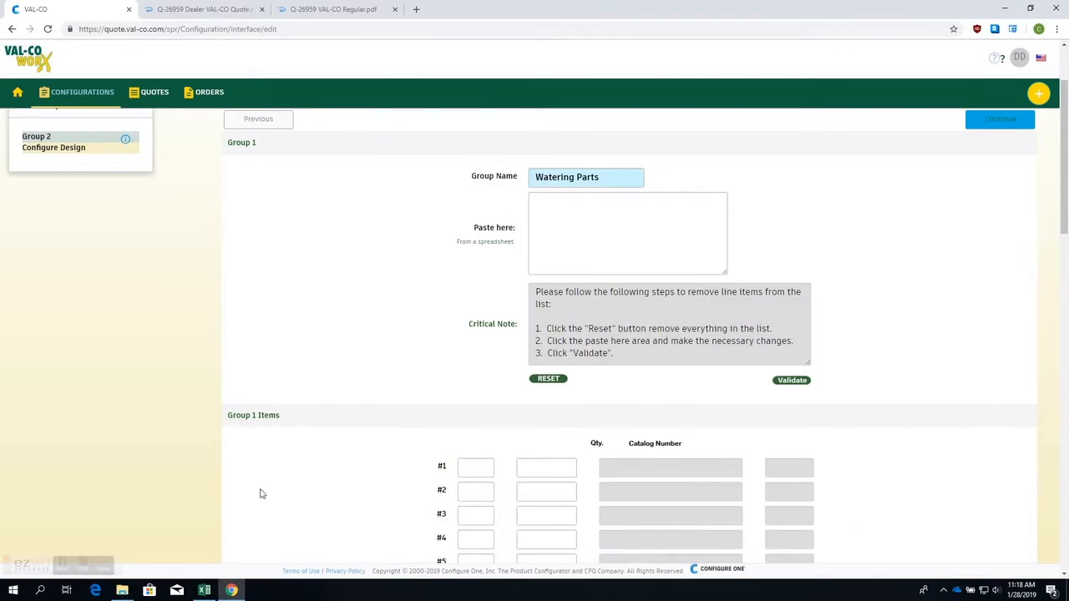
{"action": "left_click", "coordinate": [541, 200]}
{"action": "right_click", "coordinate": [548, 206]}
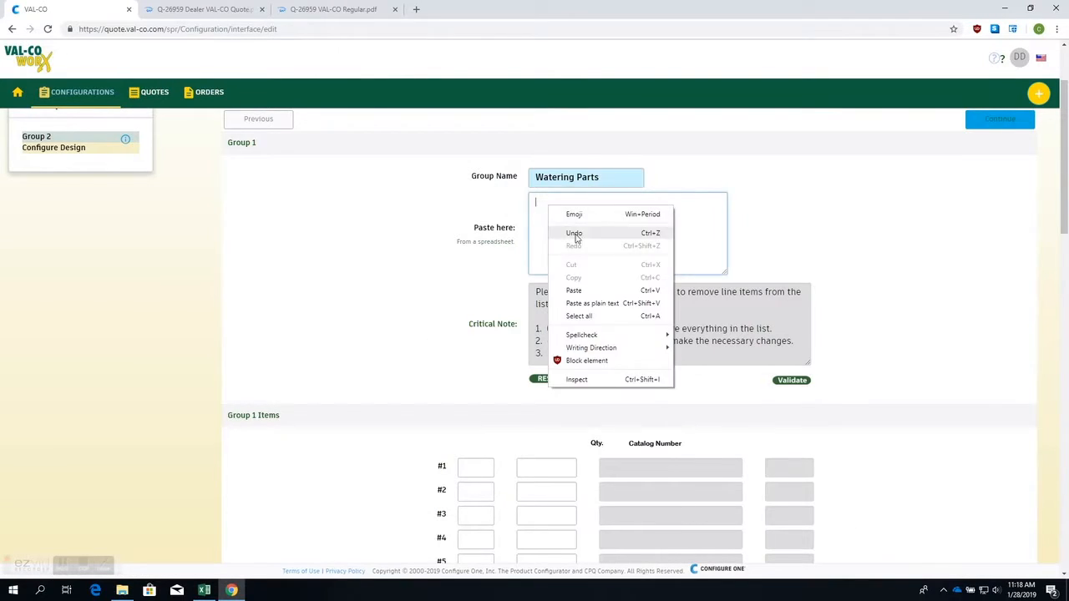
{"action": "left_click", "coordinate": [596, 291]}
{"action": "left_click", "coordinate": [790, 381]}
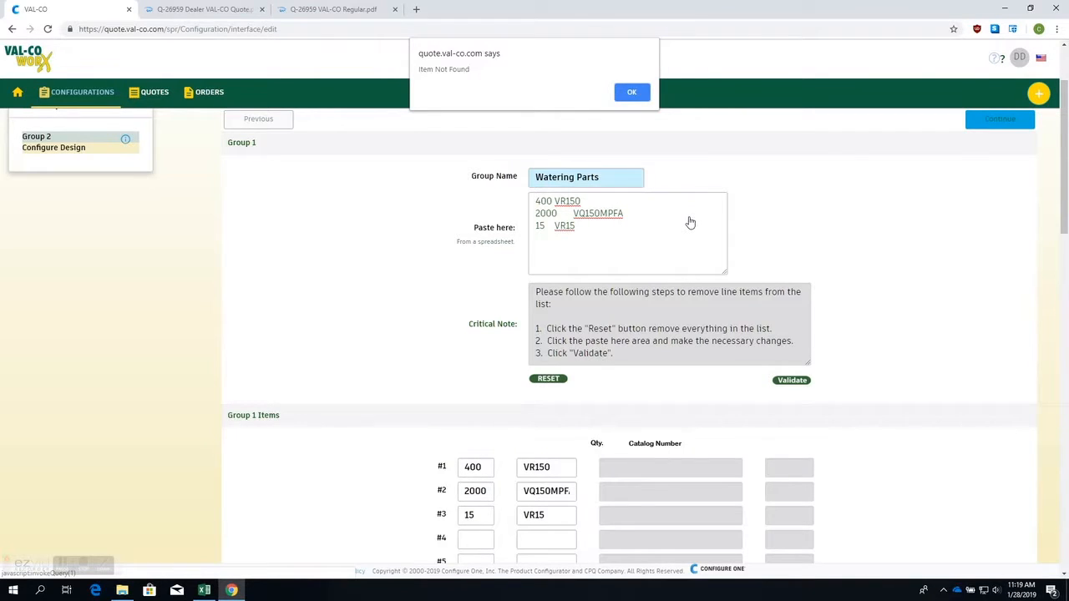
{"action": "left_click", "coordinate": [636, 93]}
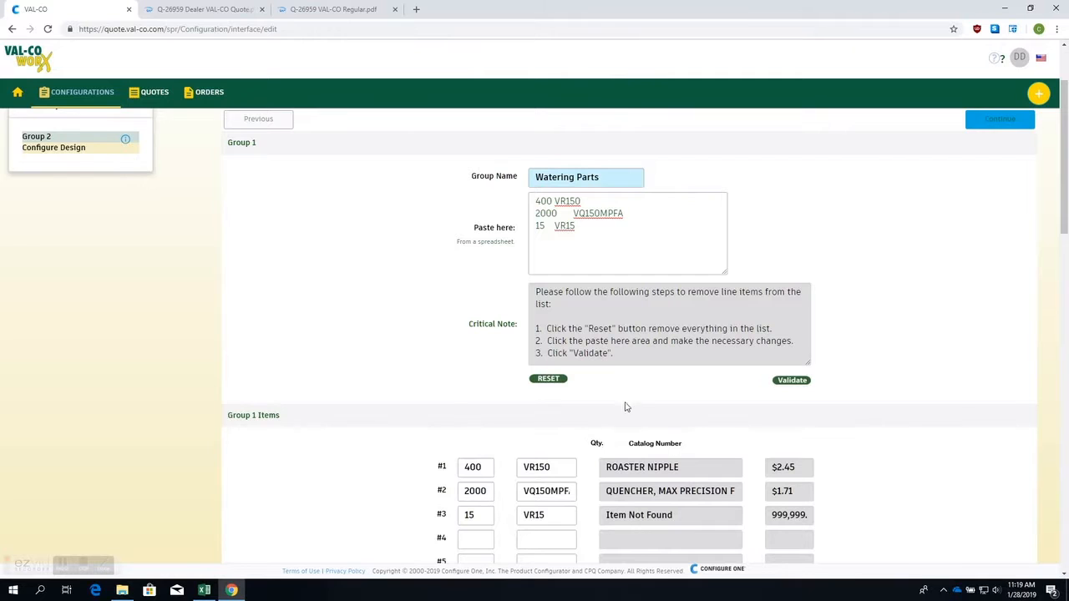
Step: Reset the Group 1 items, and clear the quantity and catalog number of the VR15 line in the Excel quote form
{"action": "left_click", "coordinate": [559, 382]}
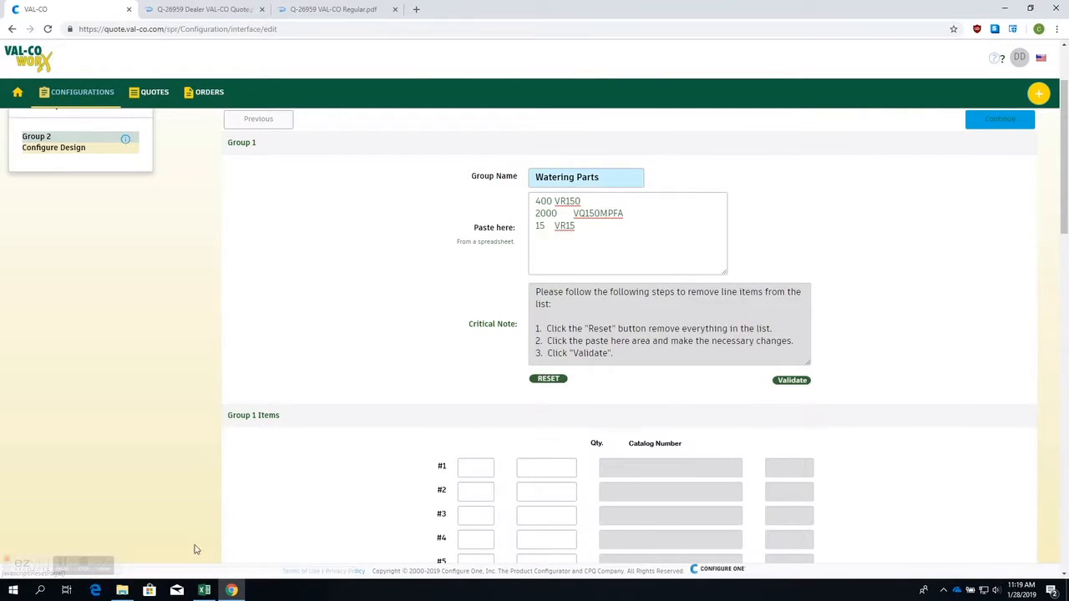
{"action": "left_click", "coordinate": [204, 590]}
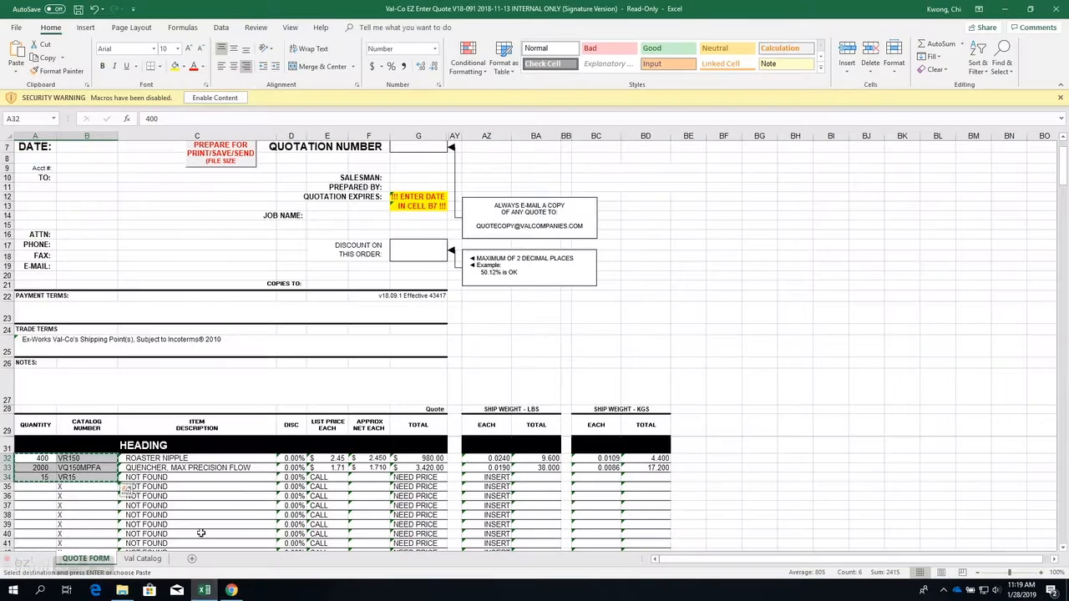
{"action": "left_click", "coordinate": [83, 477]}
{"action": "type", "text": "0"}
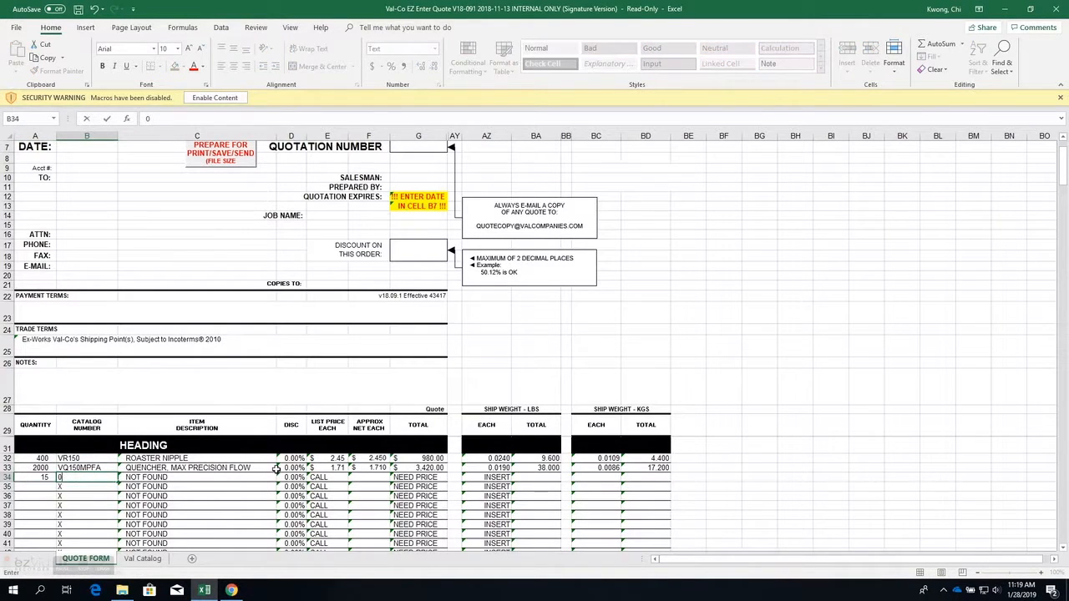
{"action": "key", "text": "Left"}
{"action": "key", "text": "BackSpace"}
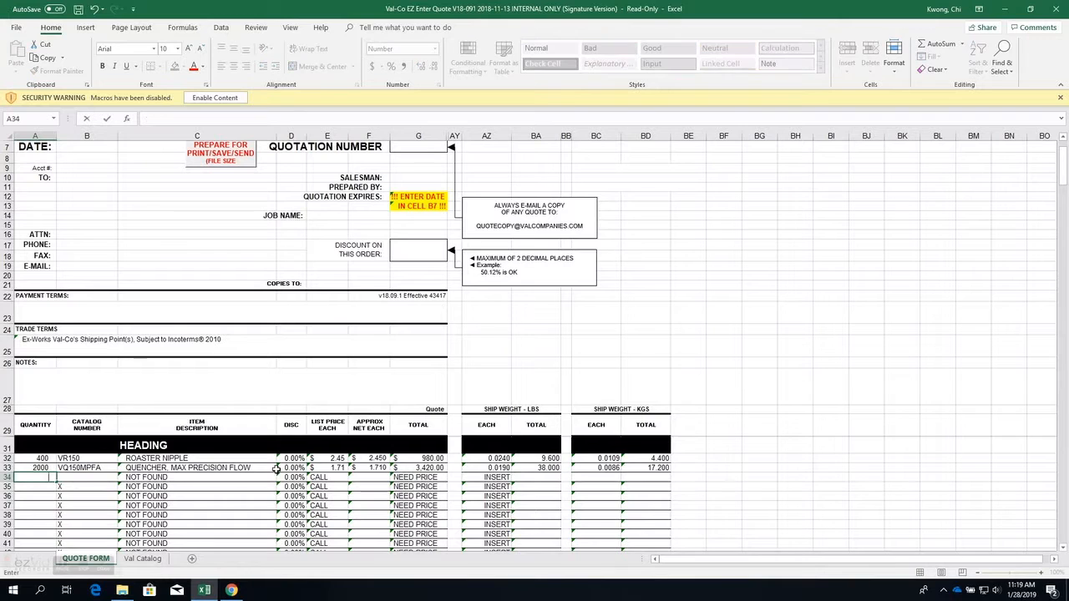
Step: Replace Group 1's pasted text in Chrome with the VR150 and VQ150MPFA rows copied from Excel, and validate the list
{"action": "left_click_drag", "start_coordinate": [36, 459], "coordinate": [94, 466]}
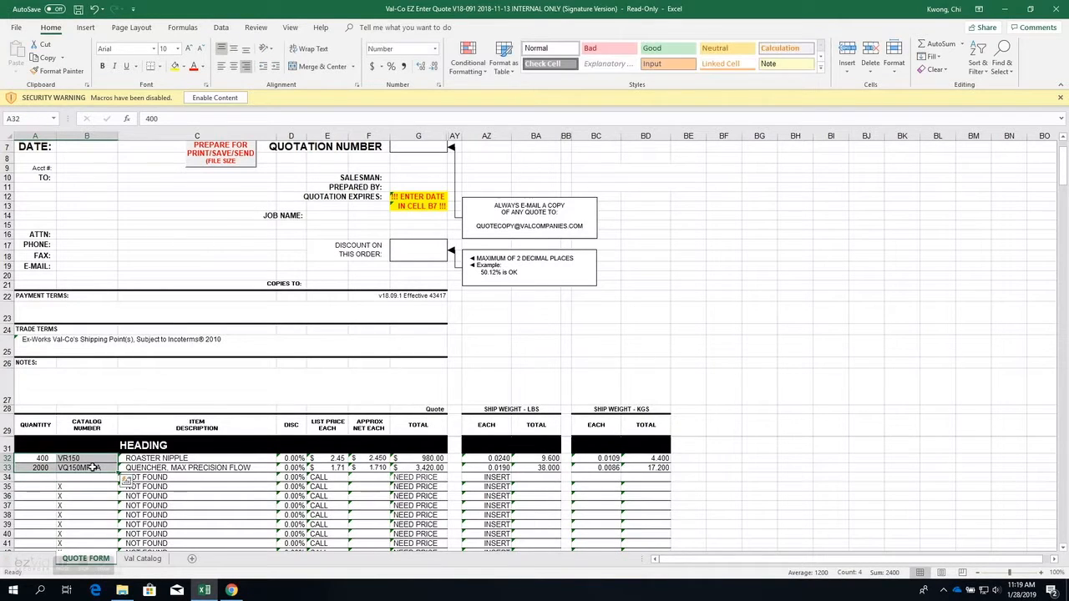
{"action": "key", "text": "ctrl+c"}
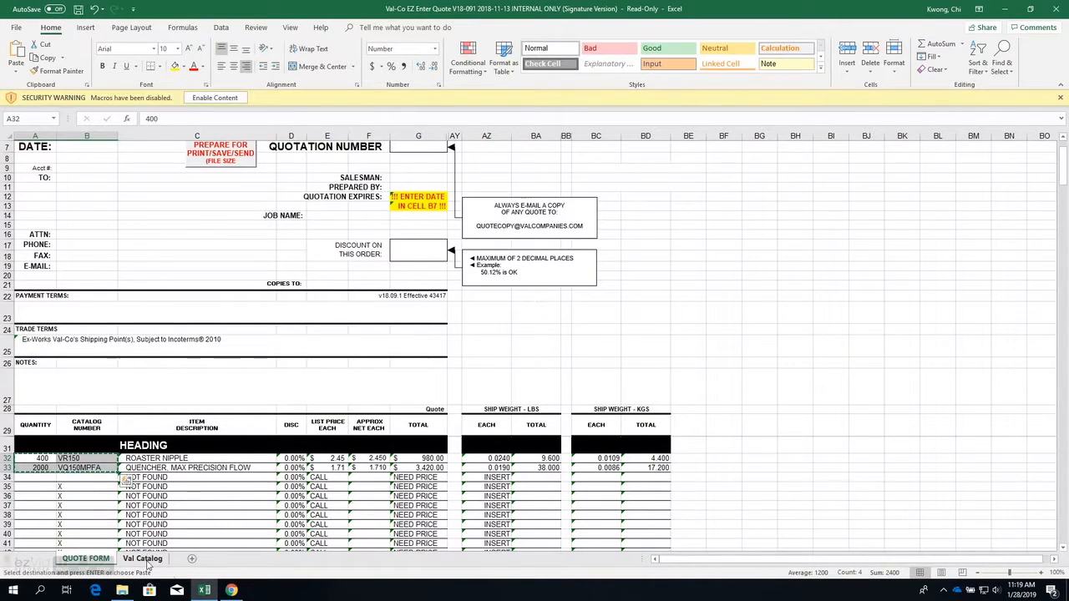
{"action": "left_click", "coordinate": [231, 591]}
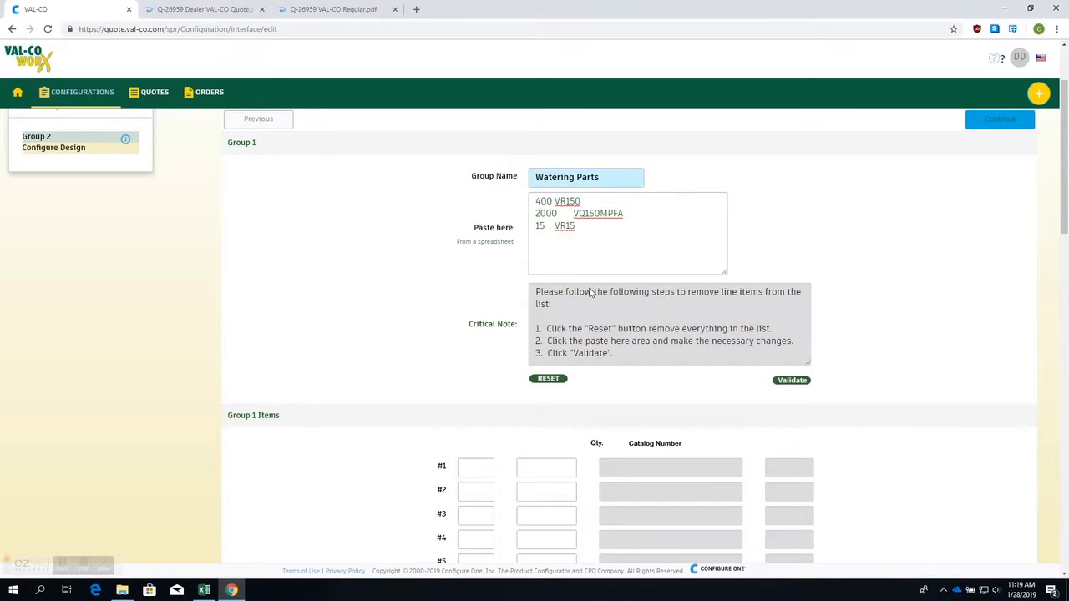
{"action": "left_click", "coordinate": [589, 238]}
{"action": "key", "text": "ctrl+a"}
{"action": "key", "text": "BackSpace"}
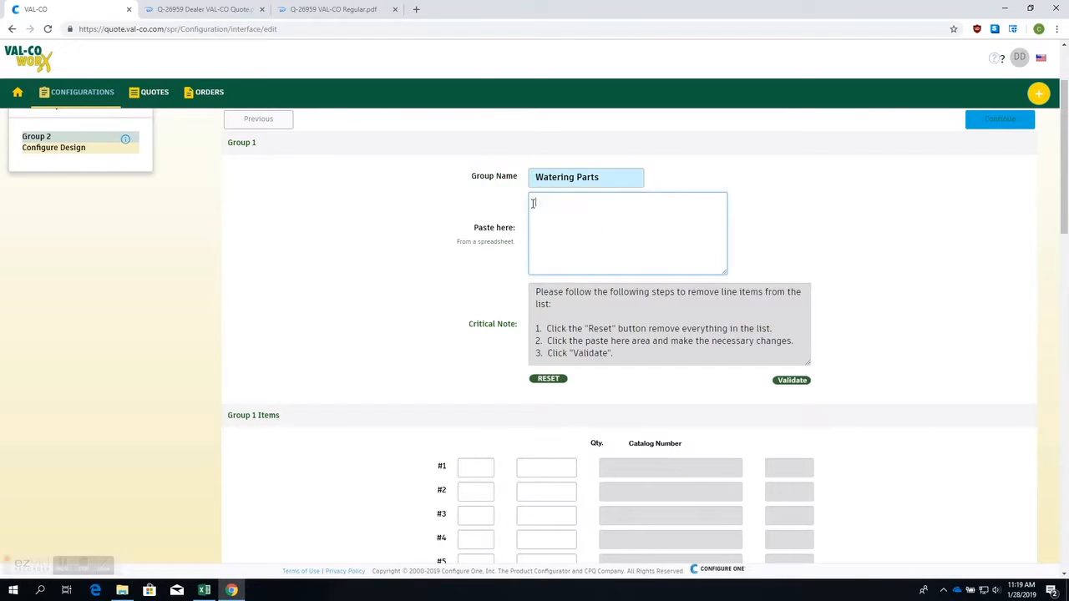
{"action": "key", "text": "ctrl+v"}
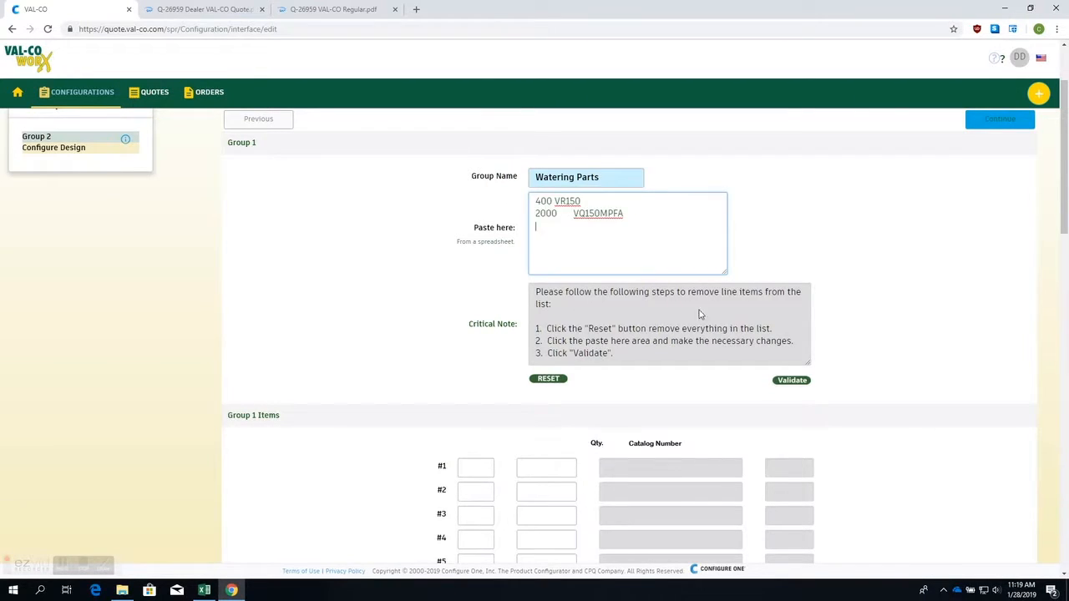
{"action": "left_click", "coordinate": [791, 380]}
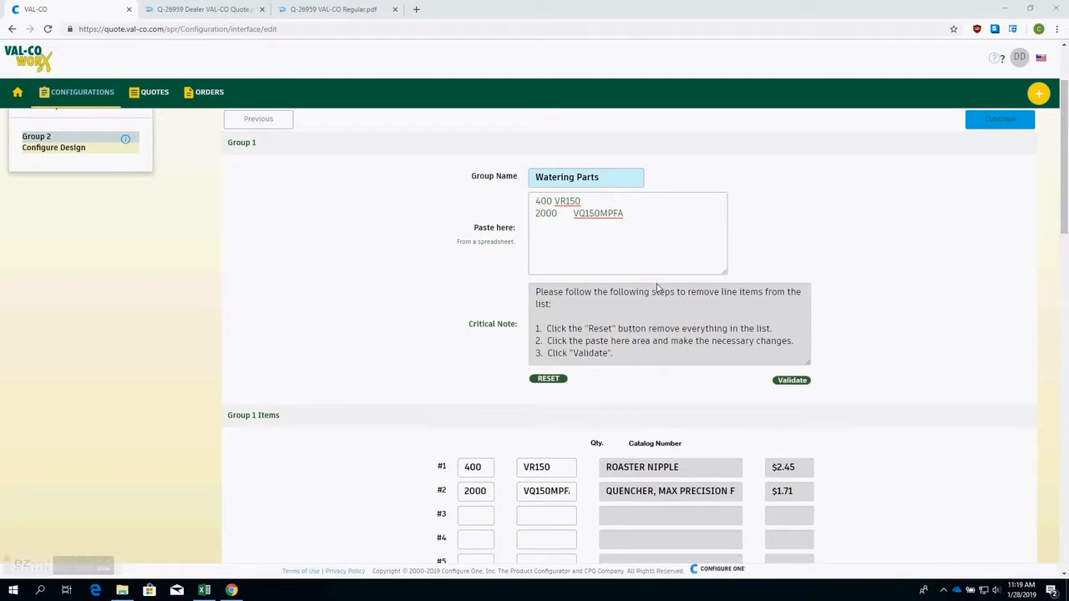
Step: Reset the Group 1 items, delete the 2000 VQ150MPFA line from the pasted text and validate again
{"action": "left_click", "coordinate": [550, 381]}
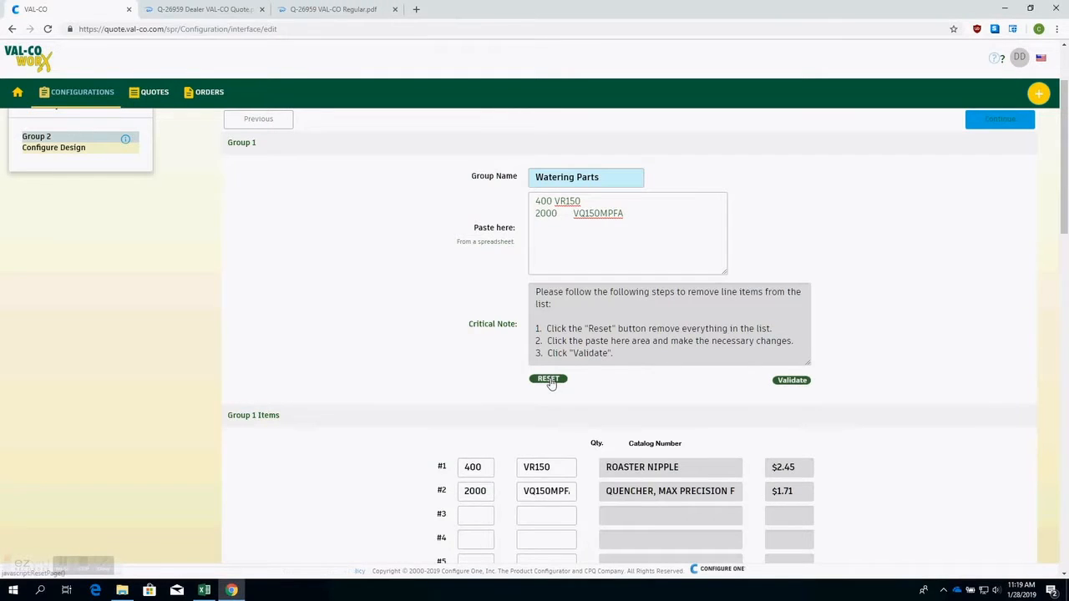
{"action": "left_click", "coordinate": [614, 212]}
{"action": "key", "text": "ctrl+a"}
{"action": "left_click_drag", "start_coordinate": [628, 213], "coordinate": [528, 215]}
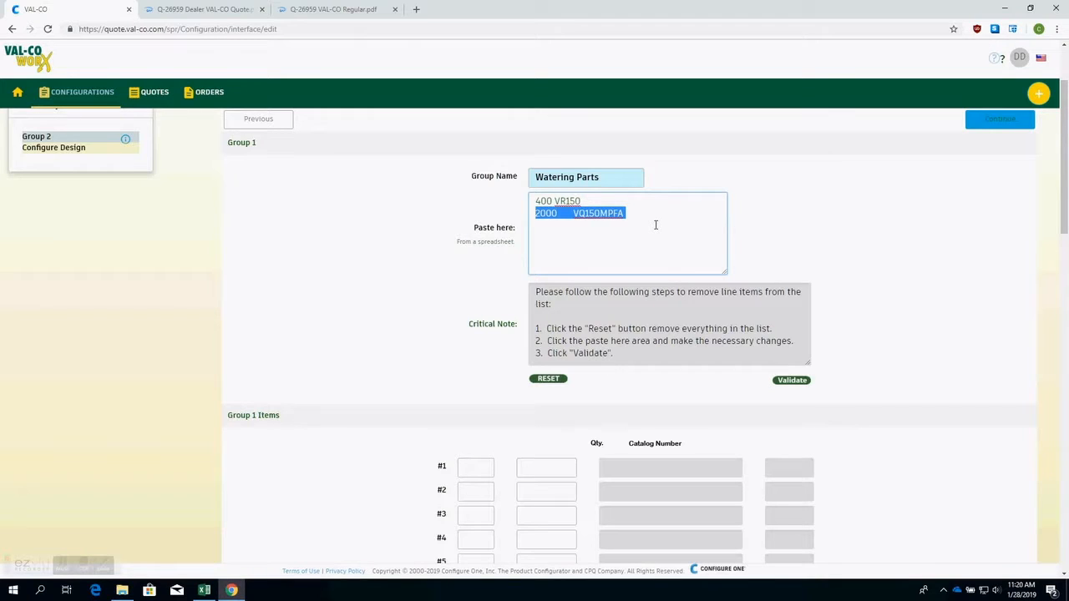
{"action": "key", "text": "BackSpace"}
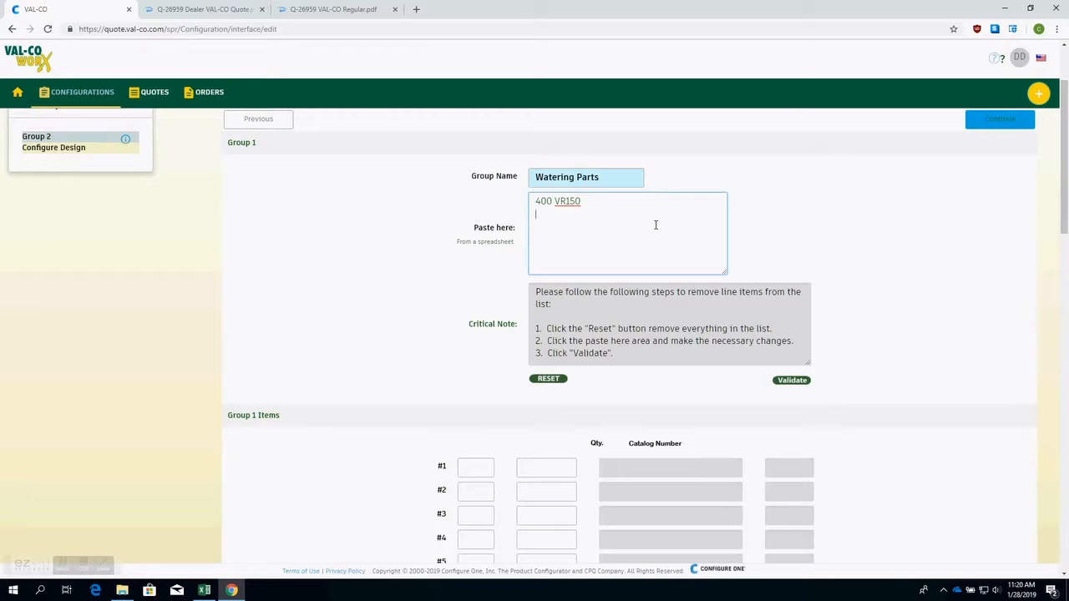
{"action": "left_click", "coordinate": [782, 383]}
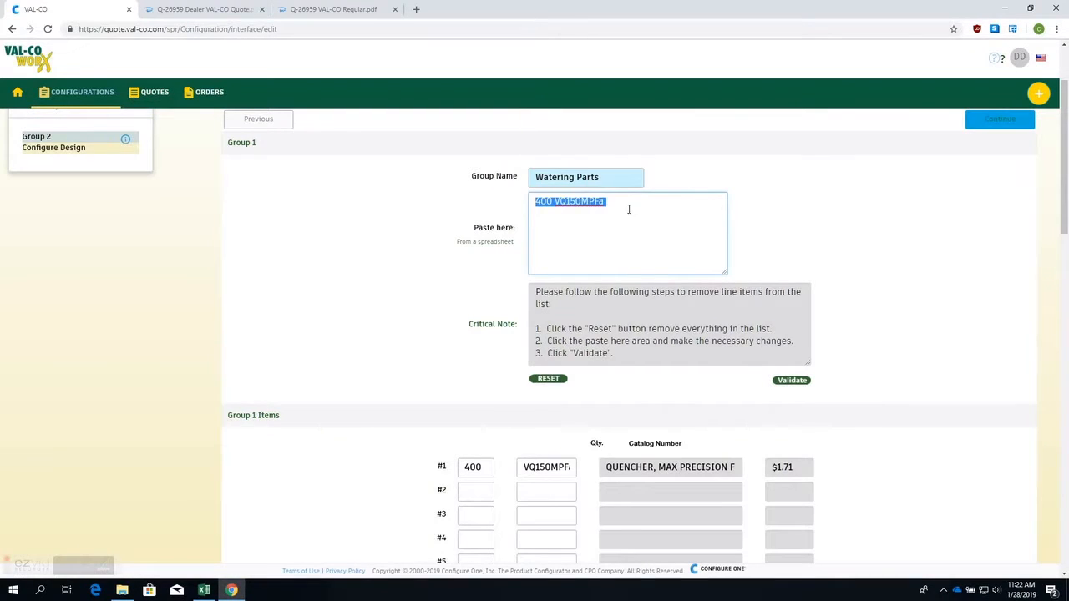
Step: Reset the Group 1 items, replace the pasted text with 400 VR150 and 2000 VQ150MPFA, and validate the list
{"action": "type", "text": "400"}
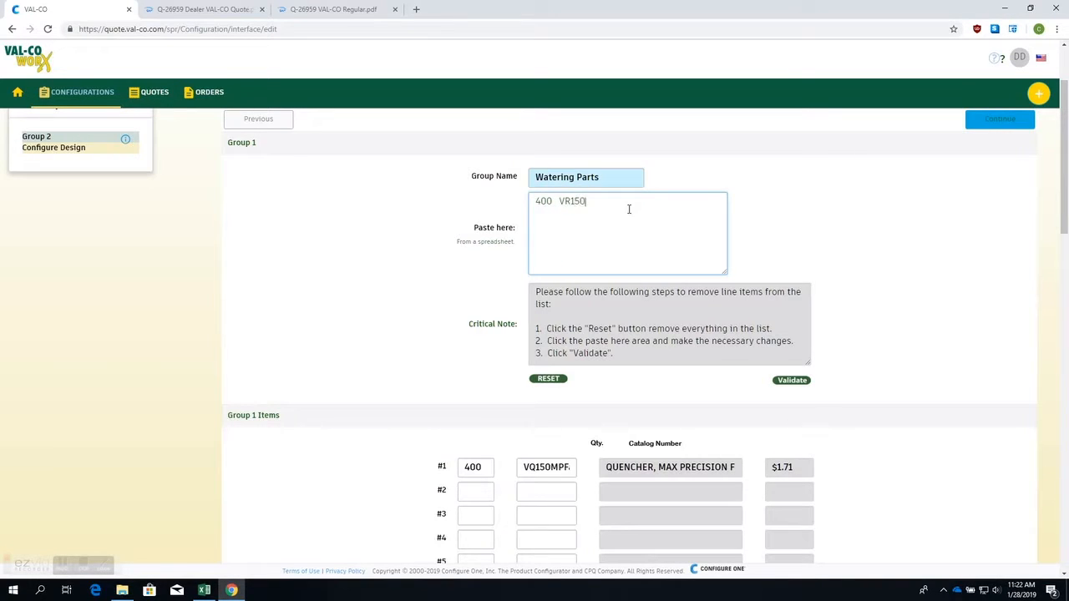
{"action": "type", "text": "  VR150"}
{"action": "left_click", "coordinate": [548, 378]}
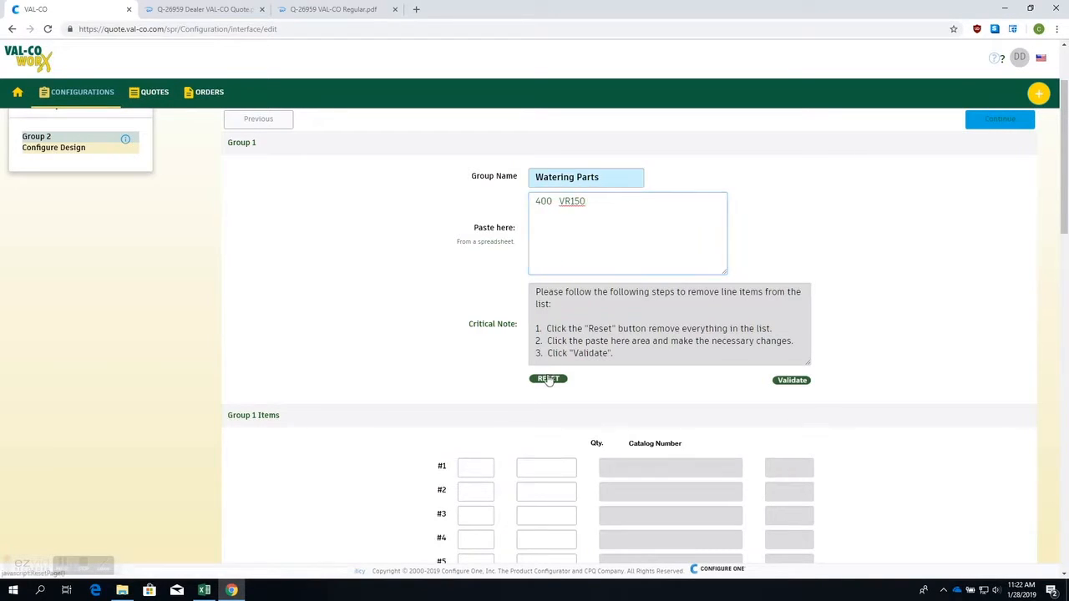
{"action": "triple_click", "coordinate": [609, 204]}
{"action": "left_click", "coordinate": [793, 381]}
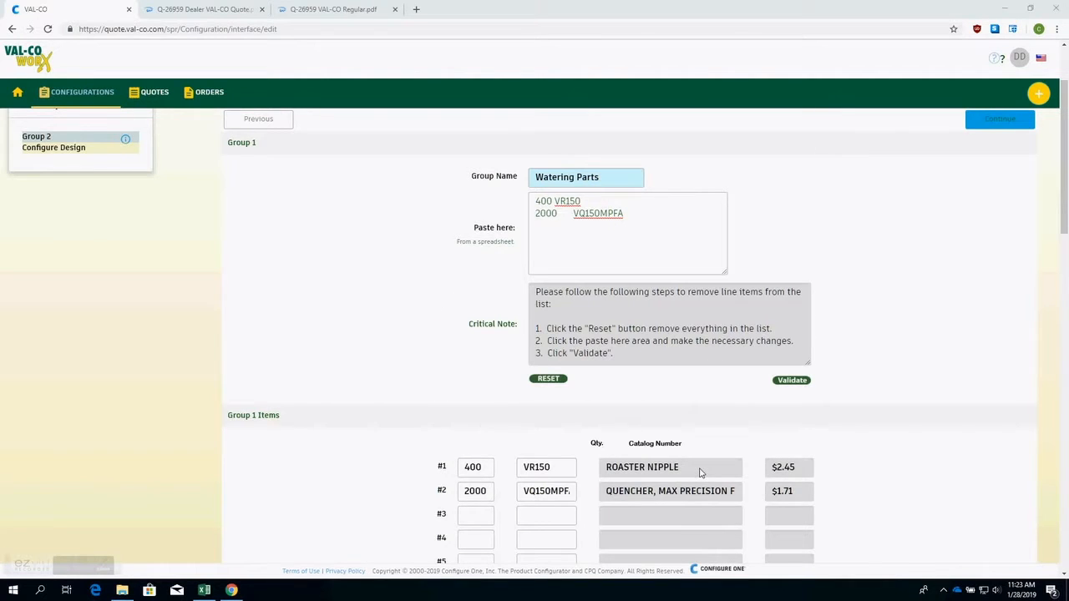
Step: Configure the EZ Quote design with Group 2 left empty, and add the configuration to the quote
{"action": "scroll", "coordinate": [703, 480], "scroll_direction": "down", "scroll_amount": 15}
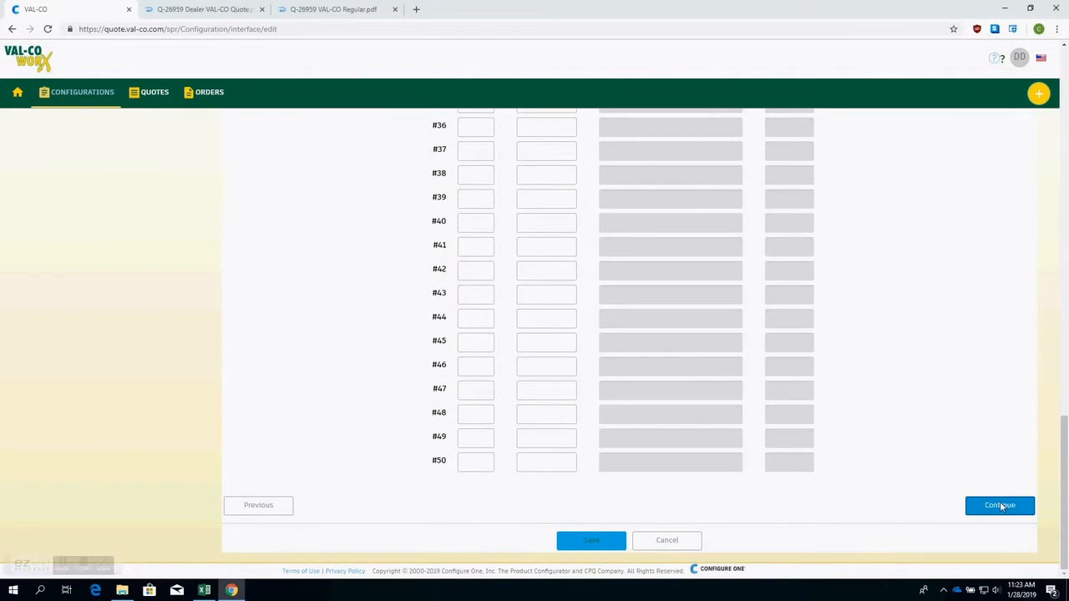
{"action": "left_click", "coordinate": [1001, 507]}
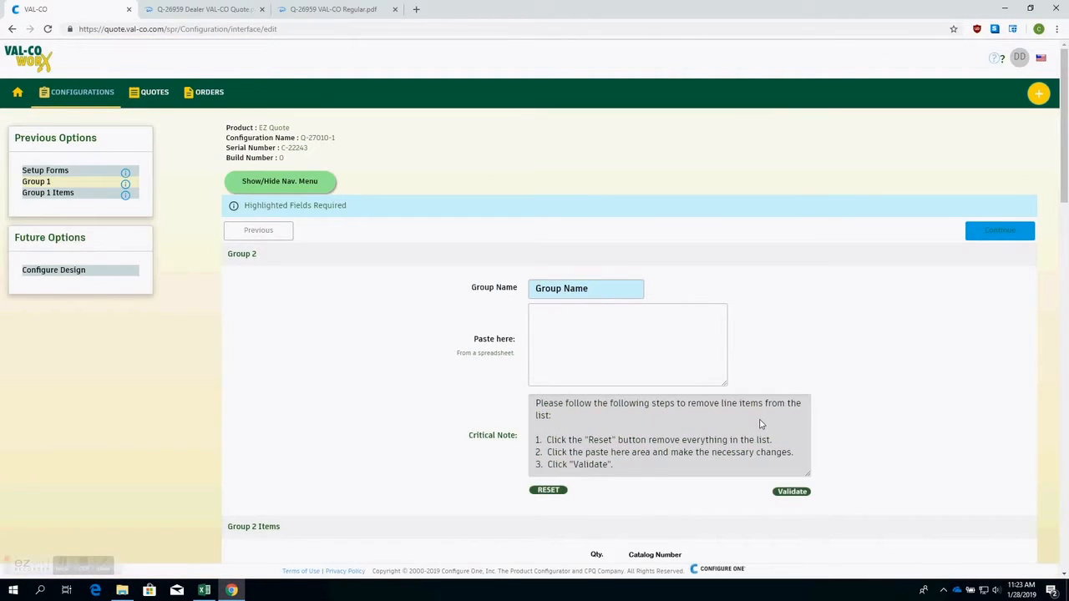
{"action": "scroll", "coordinate": [760, 424], "scroll_direction": "down", "scroll_amount": 2}
{"action": "left_click", "coordinate": [997, 119]}
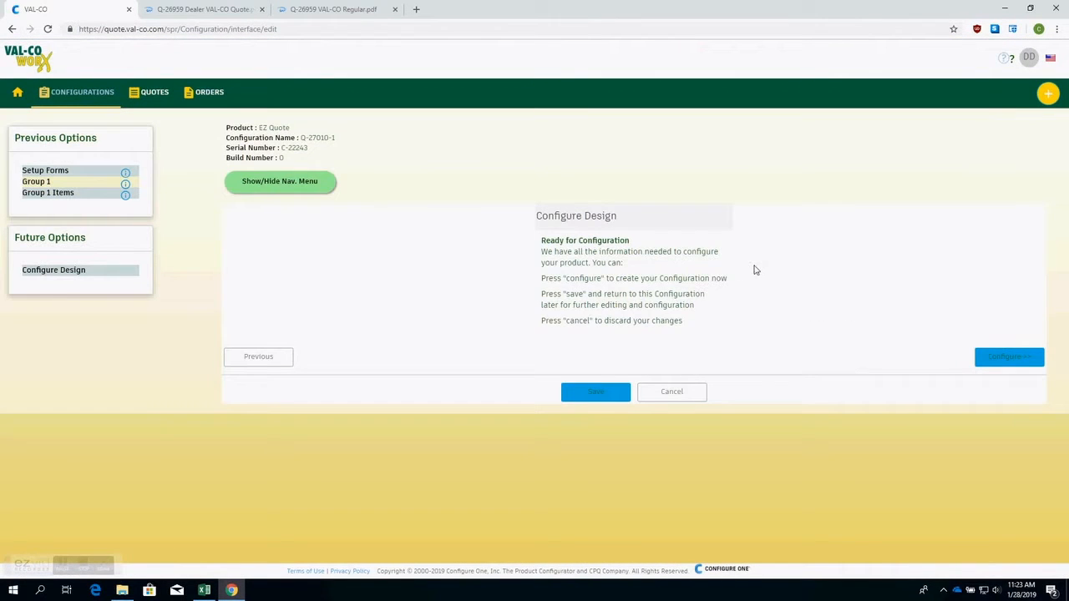
{"action": "left_click", "coordinate": [1027, 357]}
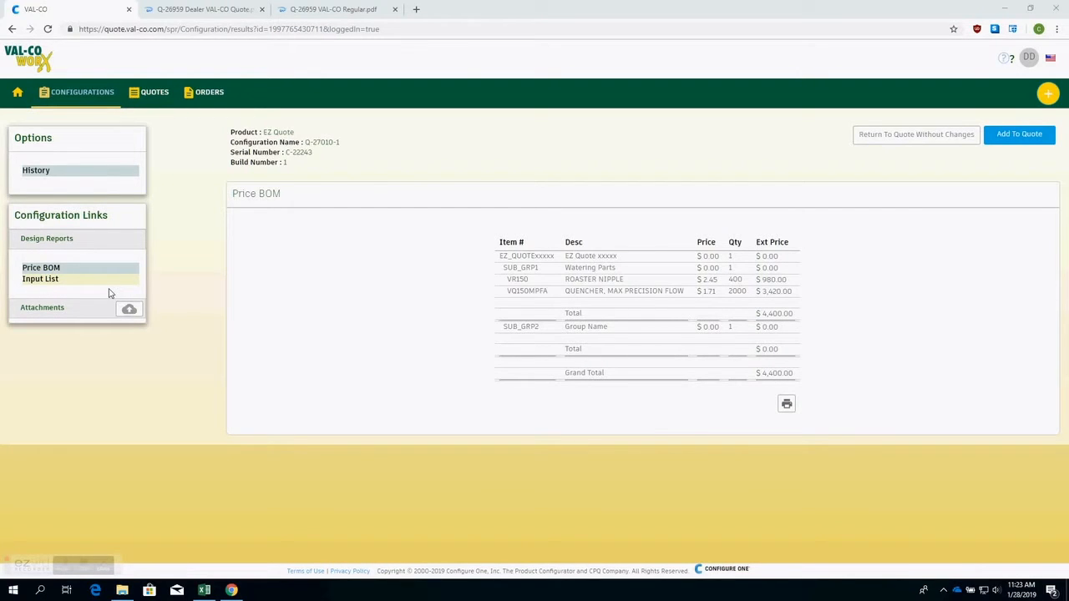
{"action": "left_click", "coordinate": [1033, 140]}
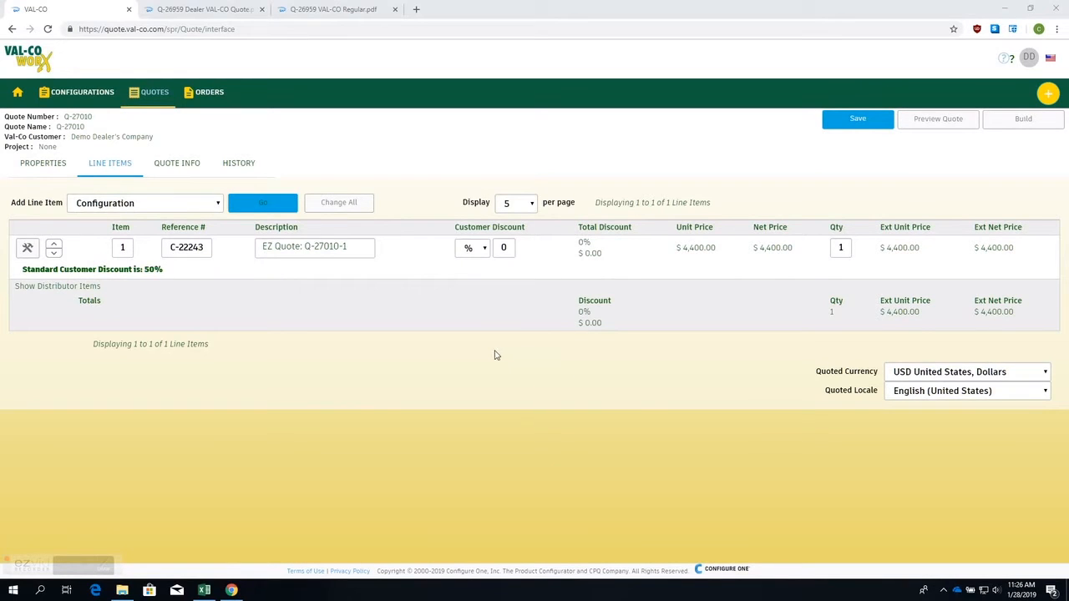
Step: Edit the EZ Quote line item's configuration, keep its existing entries, configure it again and update the quote
{"action": "left_click", "coordinate": [26, 251]}
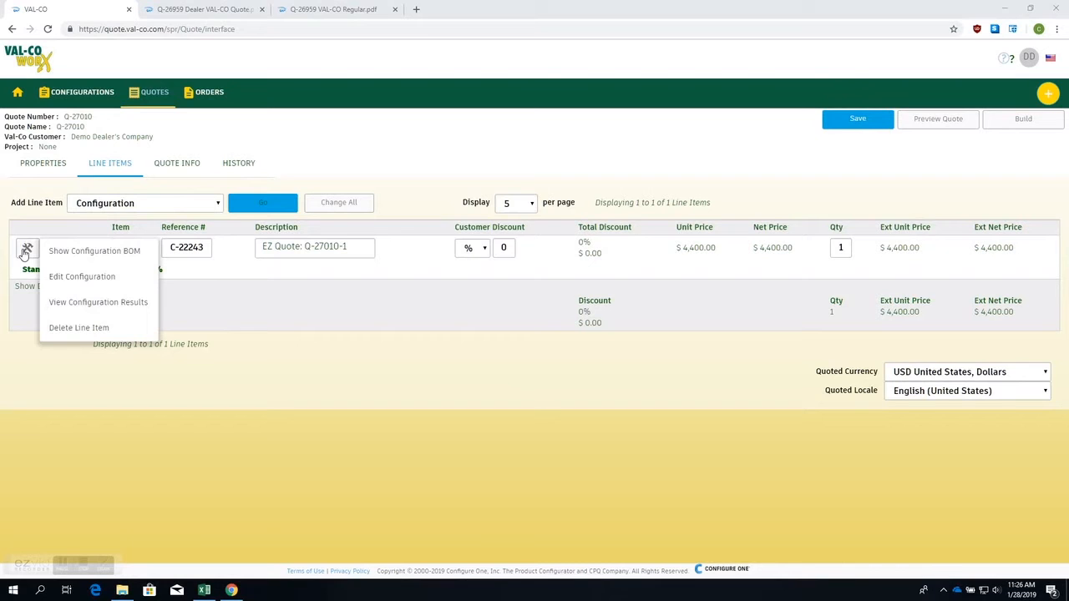
{"action": "left_click", "coordinate": [76, 277]}
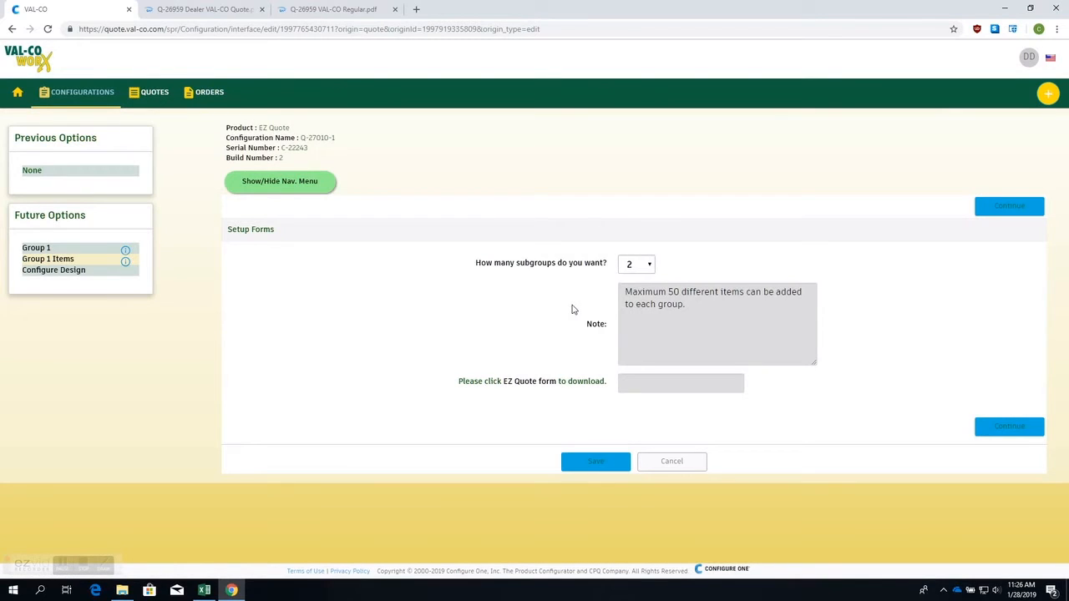
{"action": "left_click", "coordinate": [1008, 428]}
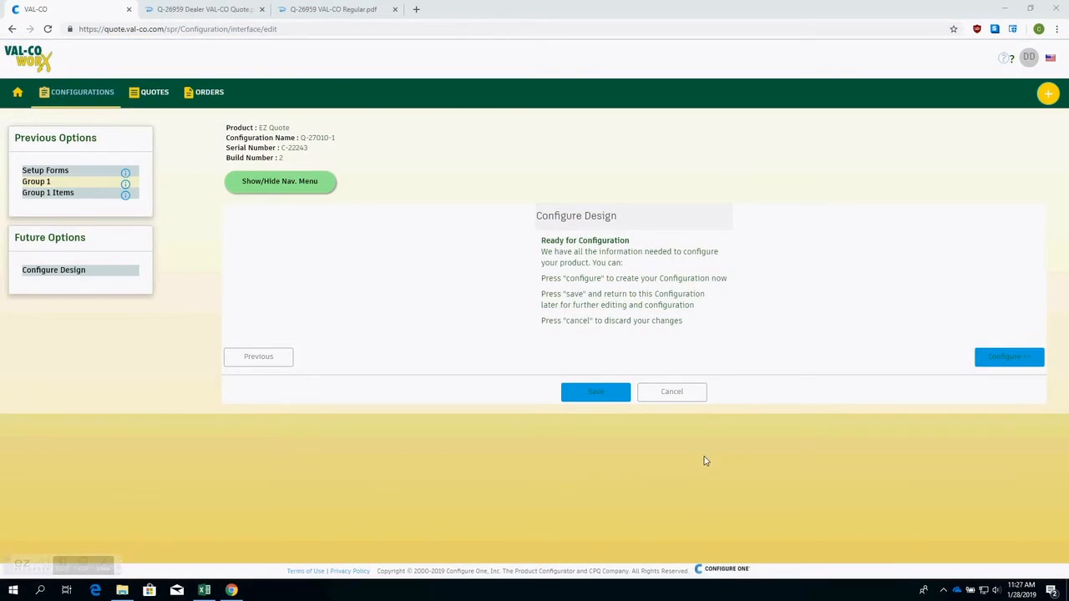
{"action": "left_click", "coordinate": [1019, 357]}
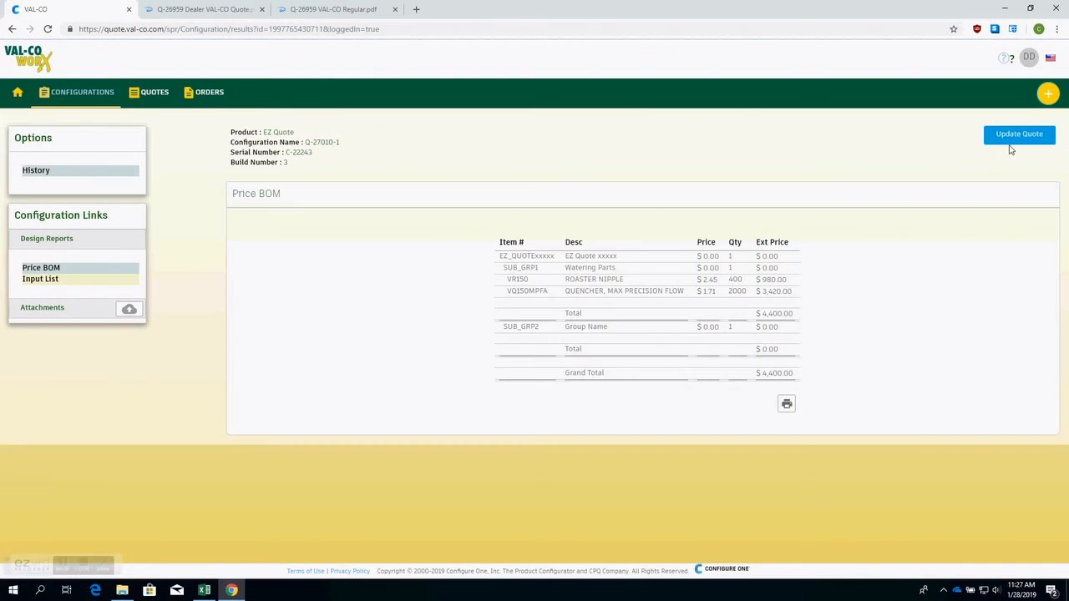
{"action": "left_click", "coordinate": [1016, 136]}
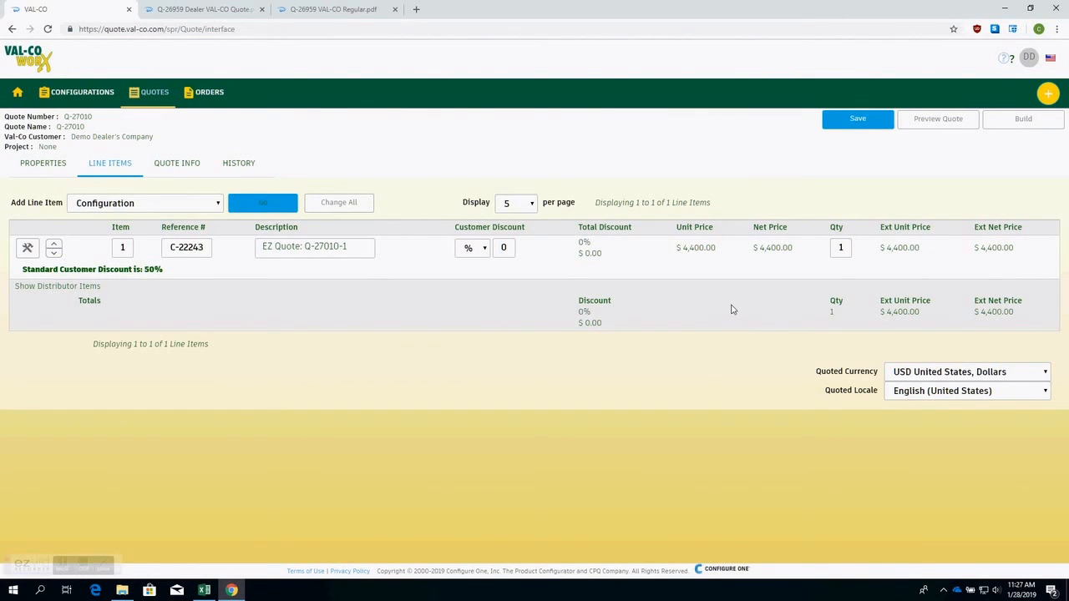
{"action": "left_click", "coordinate": [85, 568]}
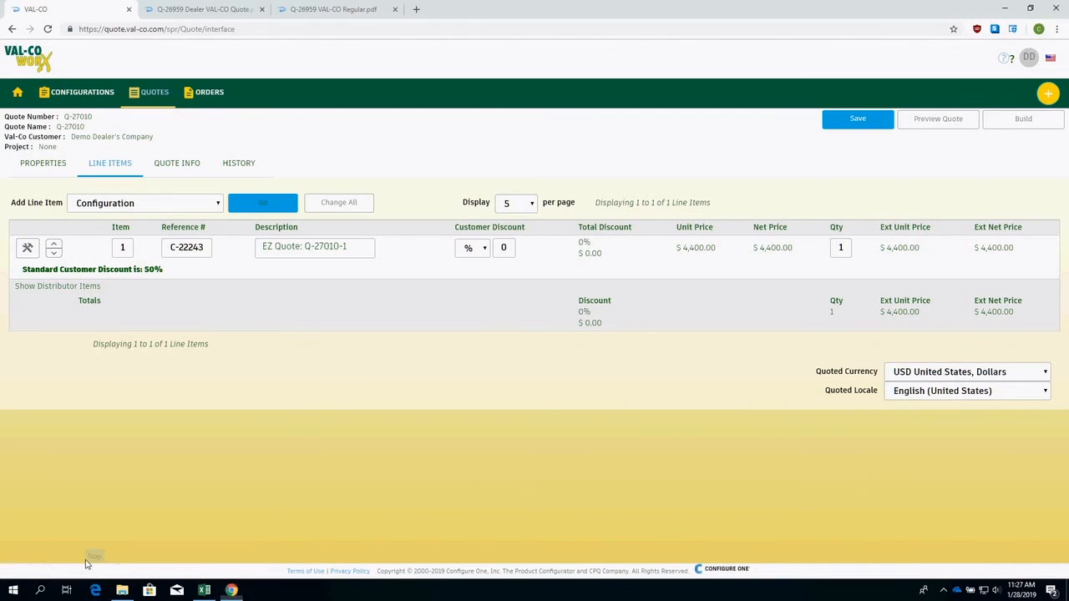